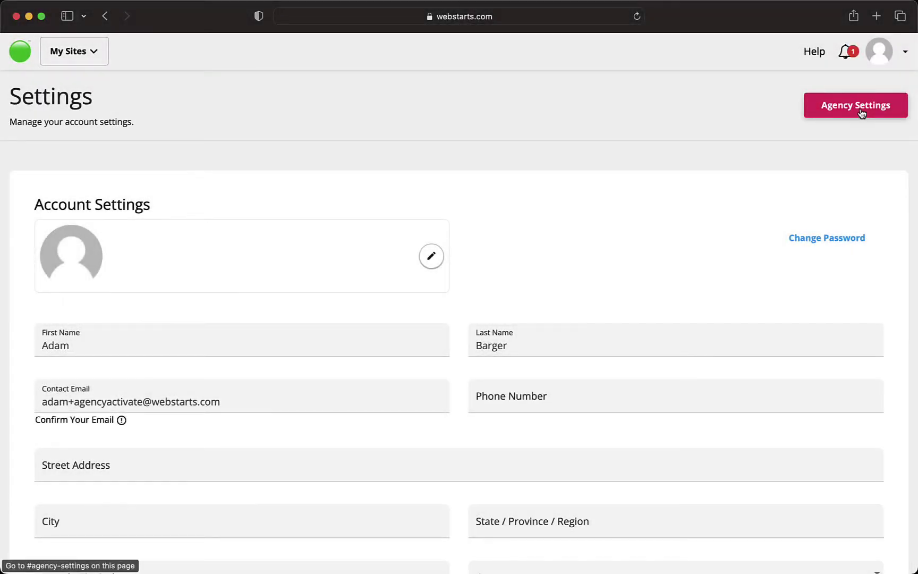
Review the Agency Settings section and save the bold-designs site as a template.
click(862, 109)
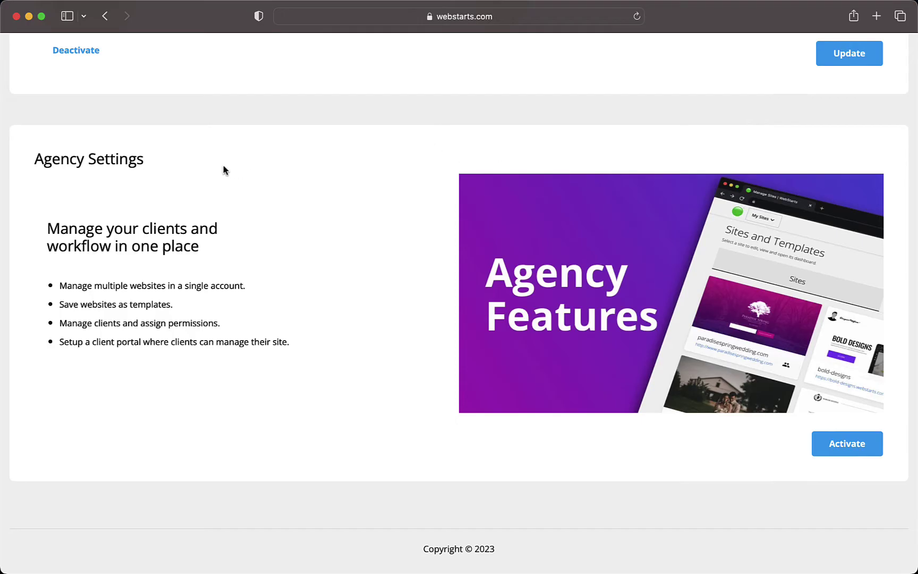
drag(169, 164, 37, 163)
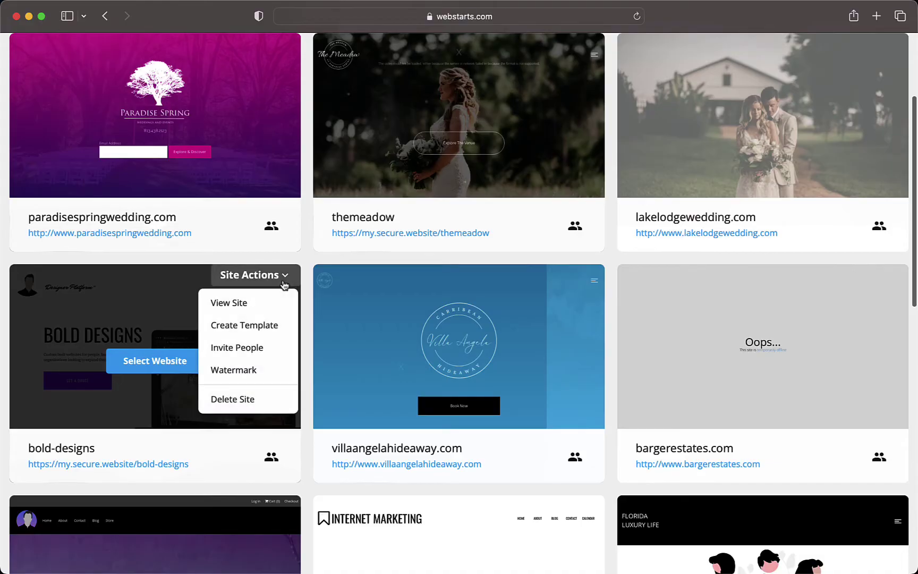
click(262, 327)
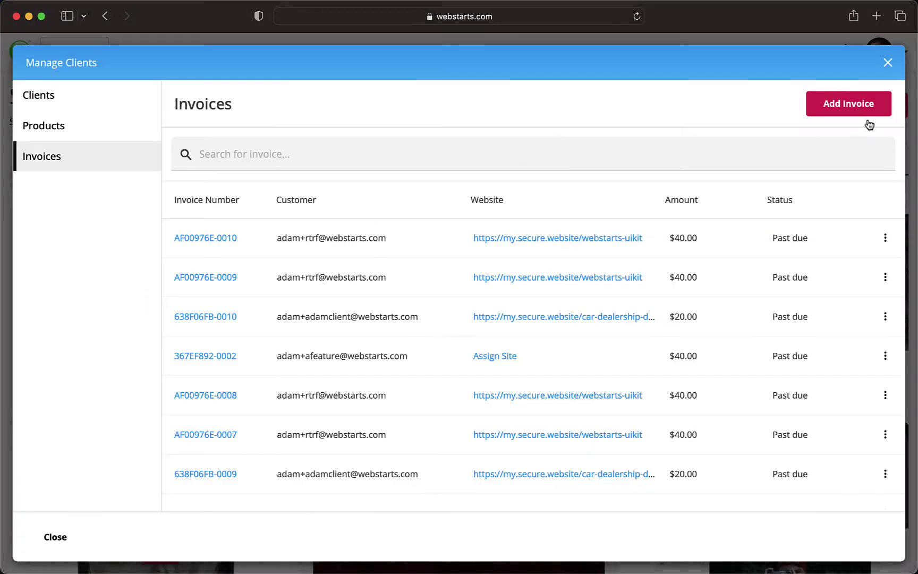
Start a client invoice, then open the client login page in a new tab.
click(869, 126)
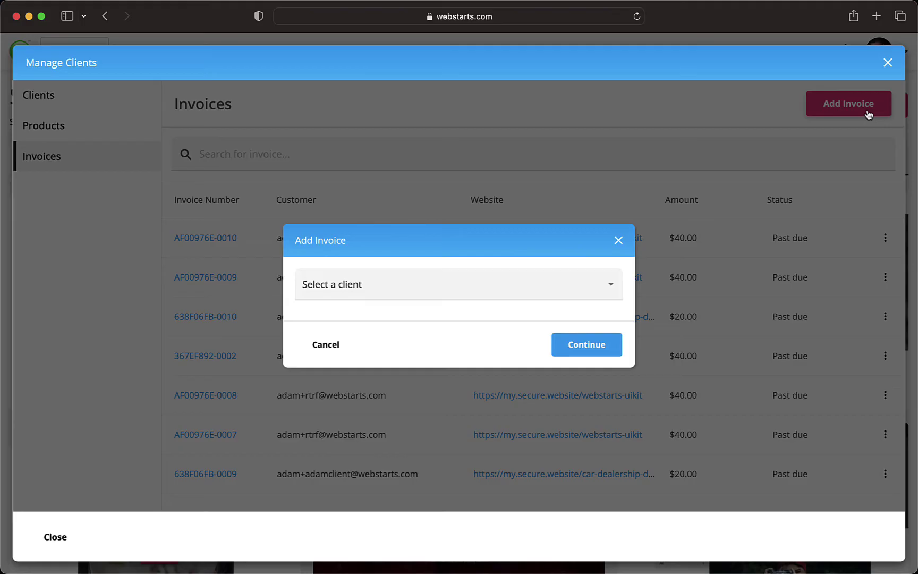
click(494, 280)
click(473, 320)
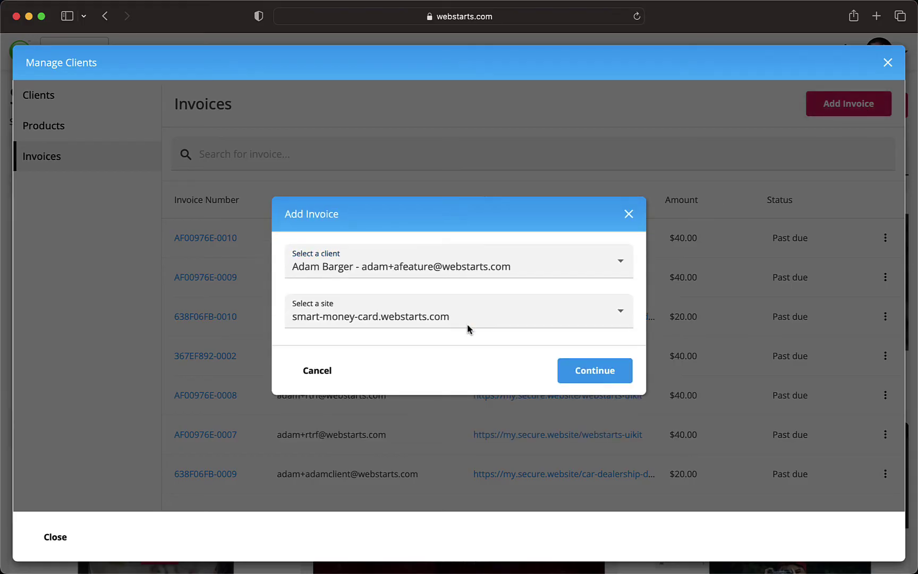
click(573, 372)
click(259, 203)
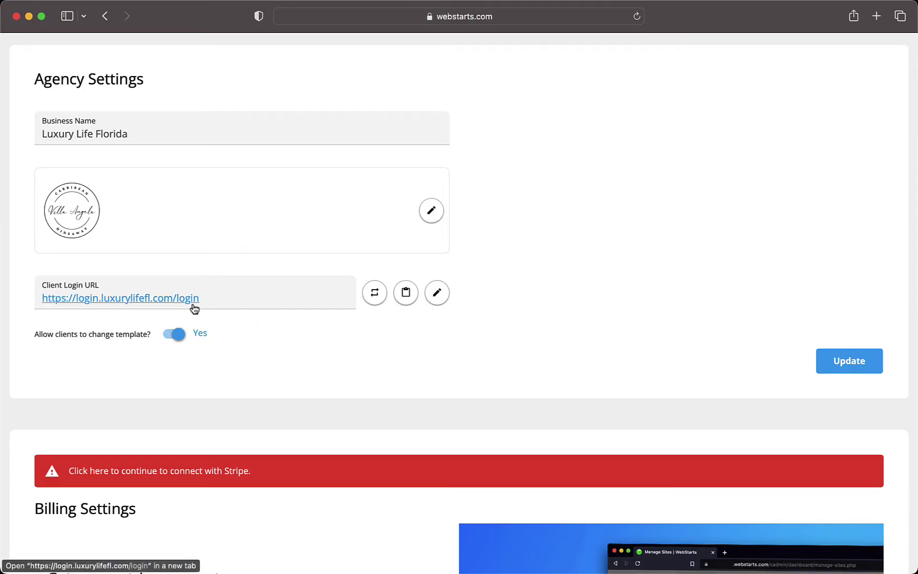
click(193, 299)
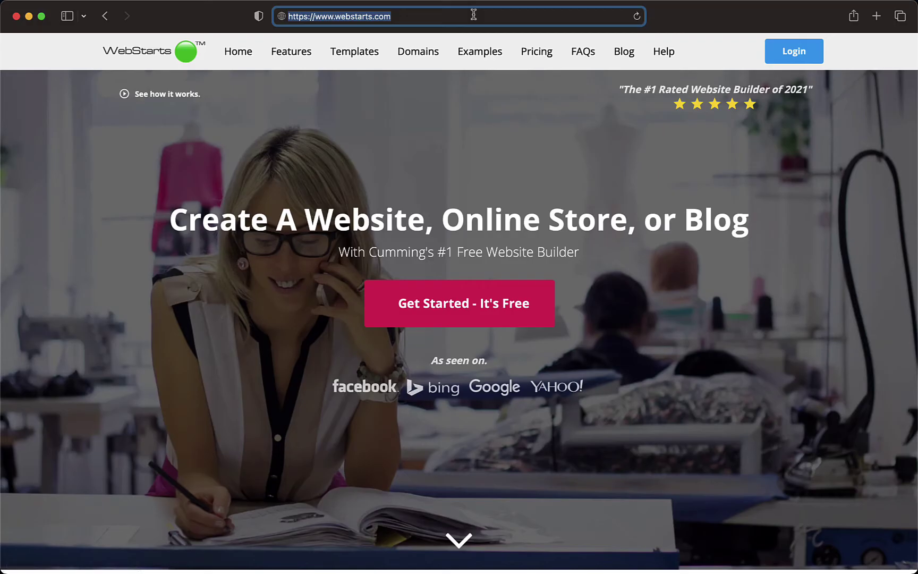
Start a free website from the homepage and choose a template from the gallery.
click(474, 302)
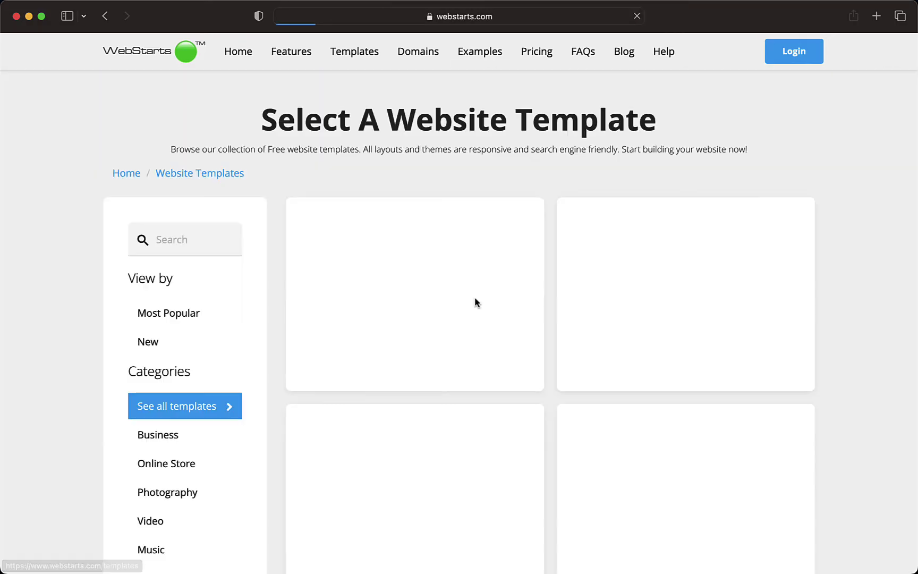
mouse_move(686, 295)
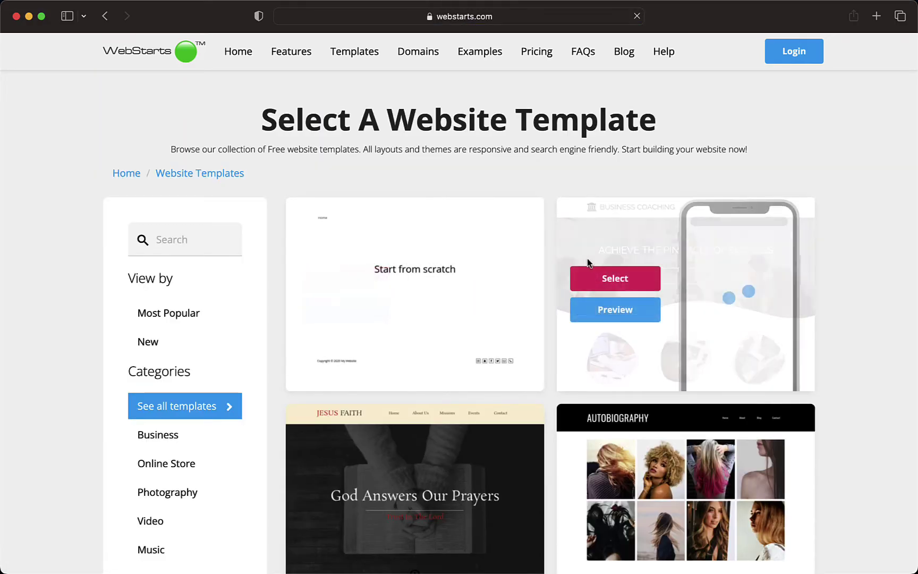
scroll(610, 280, down, 5)
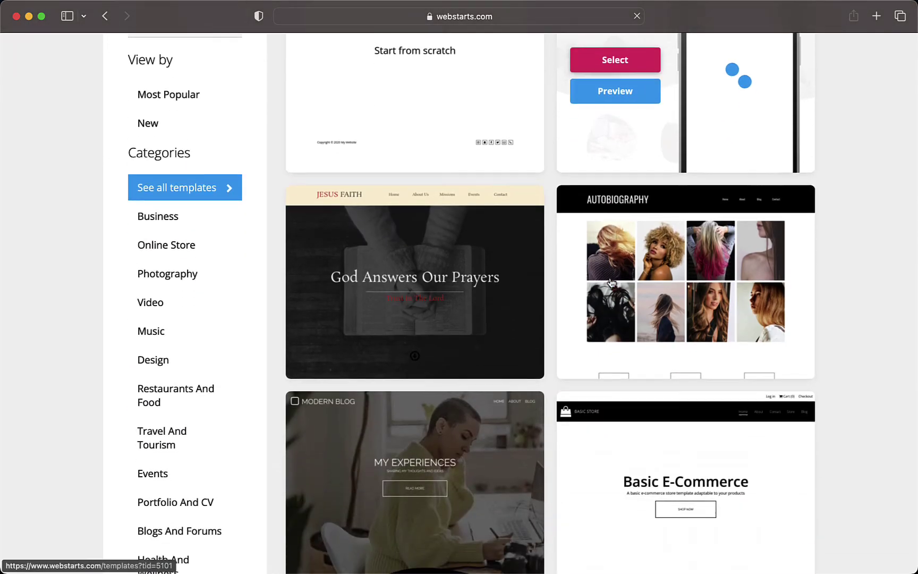
scroll(611, 283, down, 5)
scroll(611, 283, down, 5)
scroll(611, 284, down, 3)
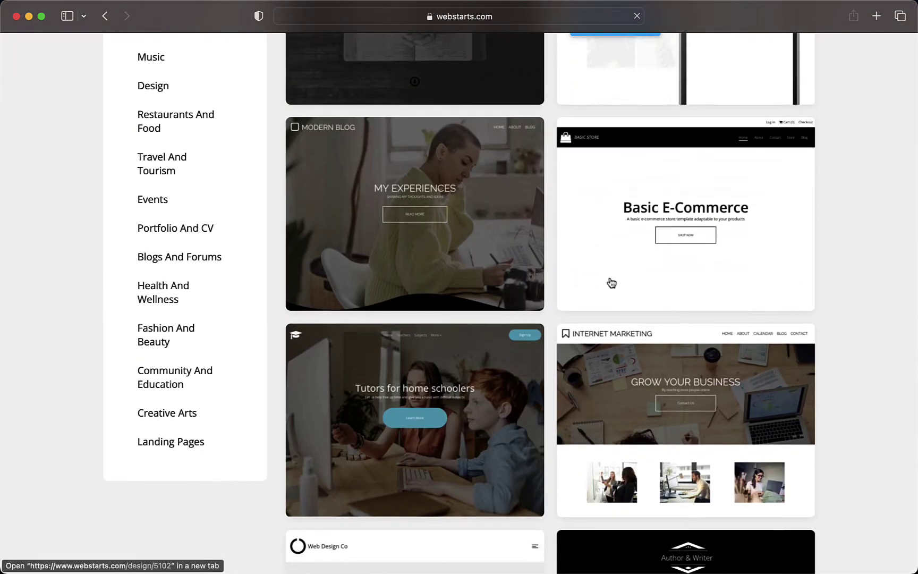
scroll(612, 283, down, 5)
scroll(612, 283, down, 3)
scroll(612, 283, down, 5)
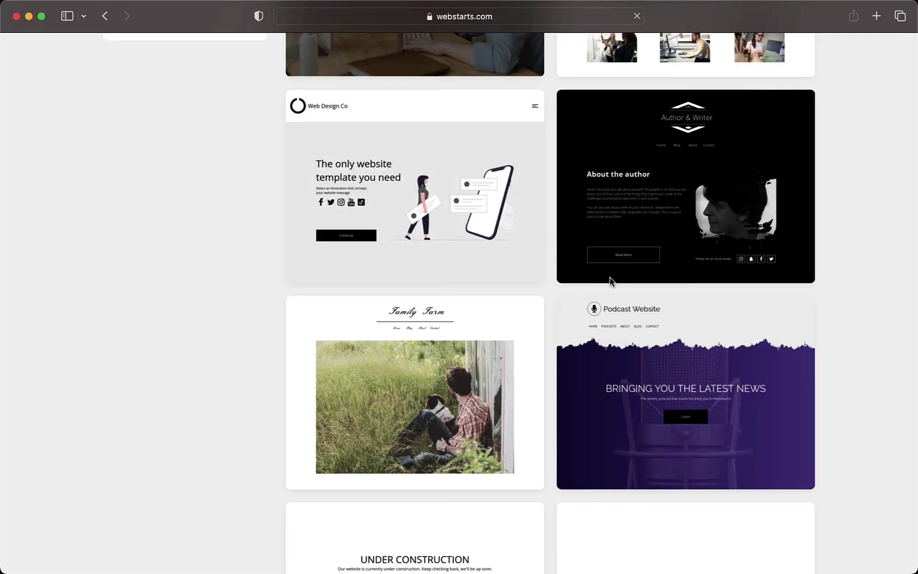
scroll(612, 283, down, 2)
scroll(612, 282, down, 3)
scroll(611, 281, up, 5)
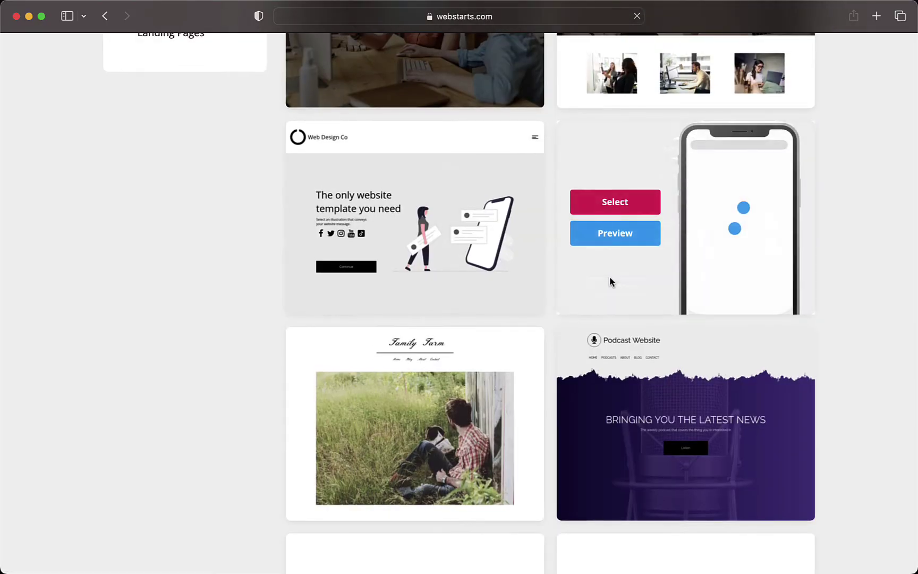
scroll(502, 251, up, 3)
click(374, 202)
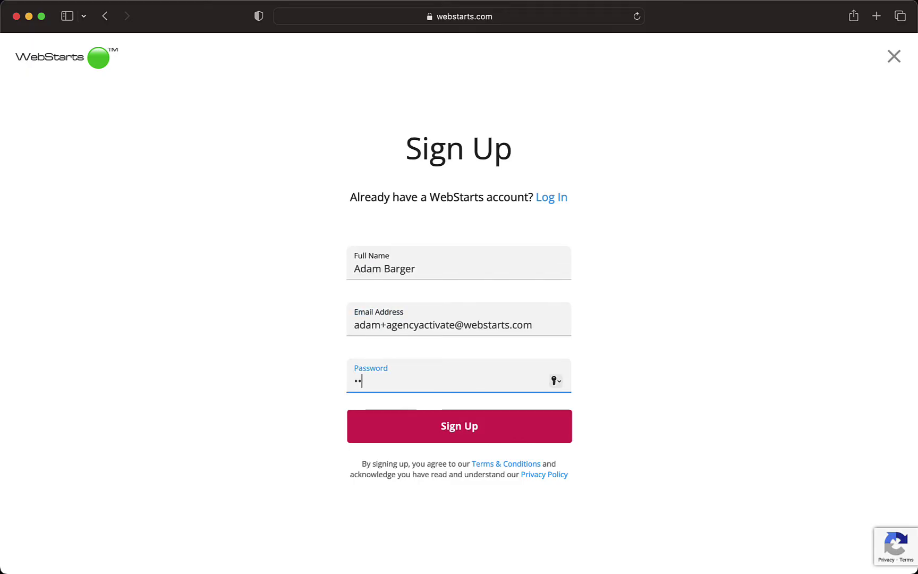
text(a)
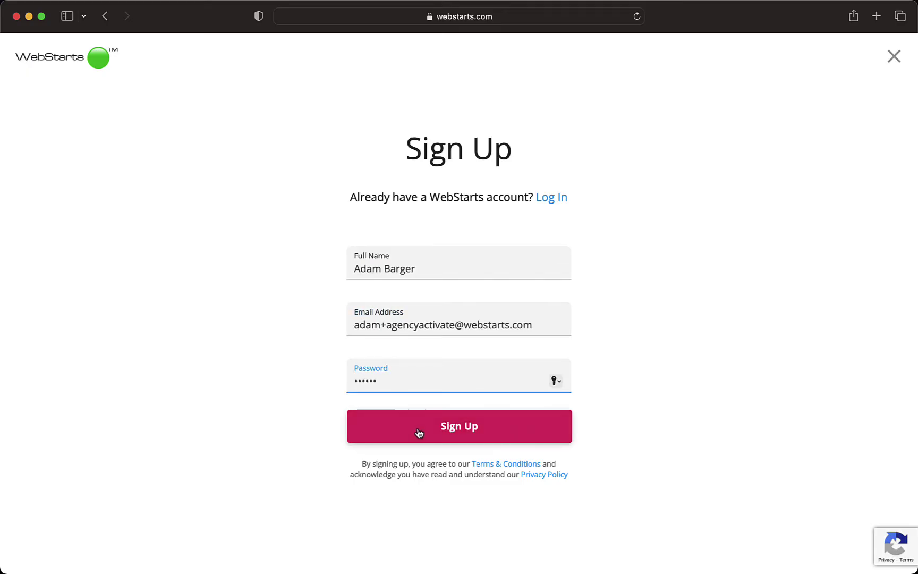
Submit the sign-up form with full name, email address and password.
click(416, 429)
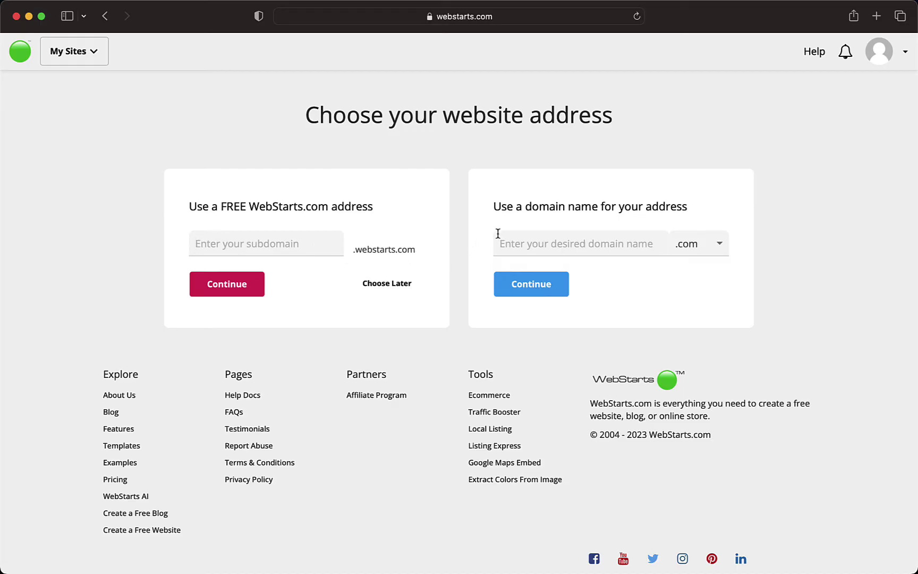
Leave the domain name empty and choose the website address later.
click(510, 244)
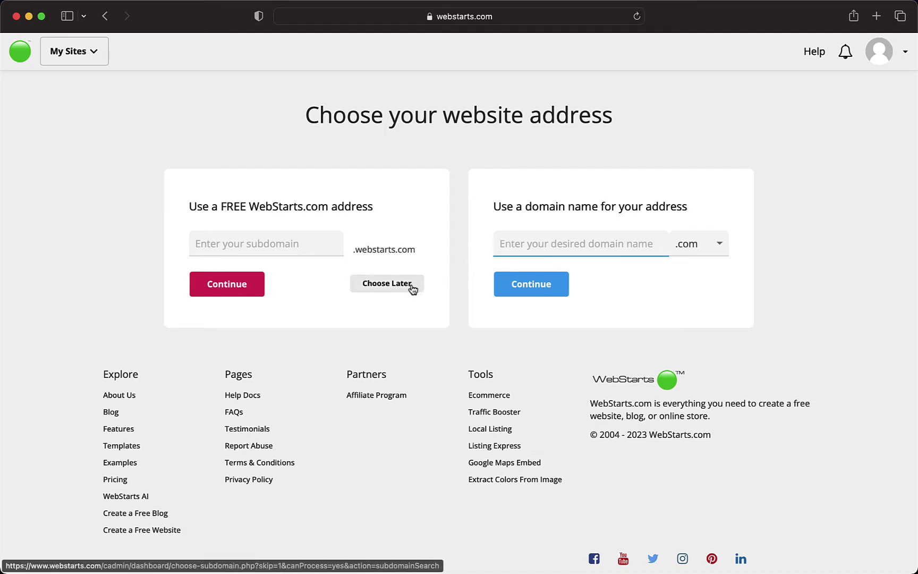
click(391, 285)
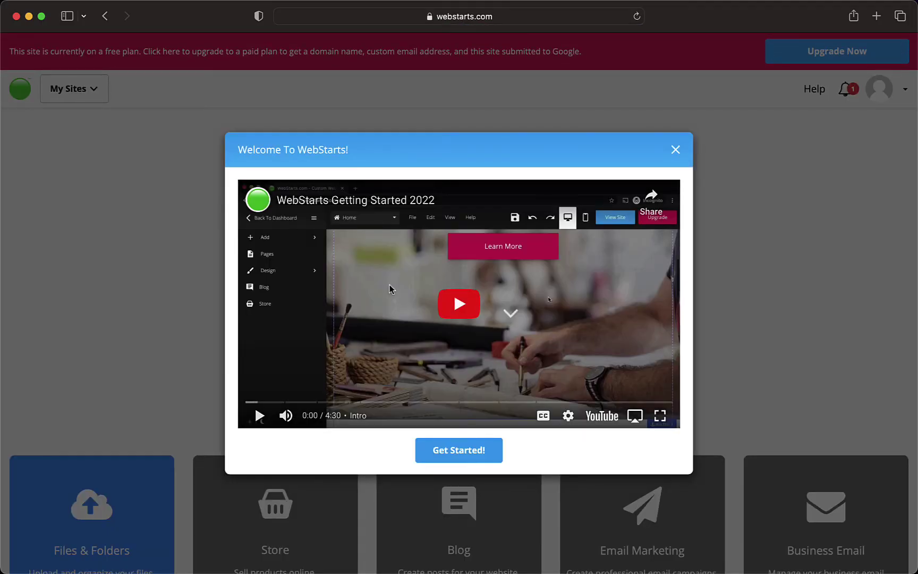
Close the Welcome To WebStarts video and go to account Settings from the avatar menu.
click(676, 150)
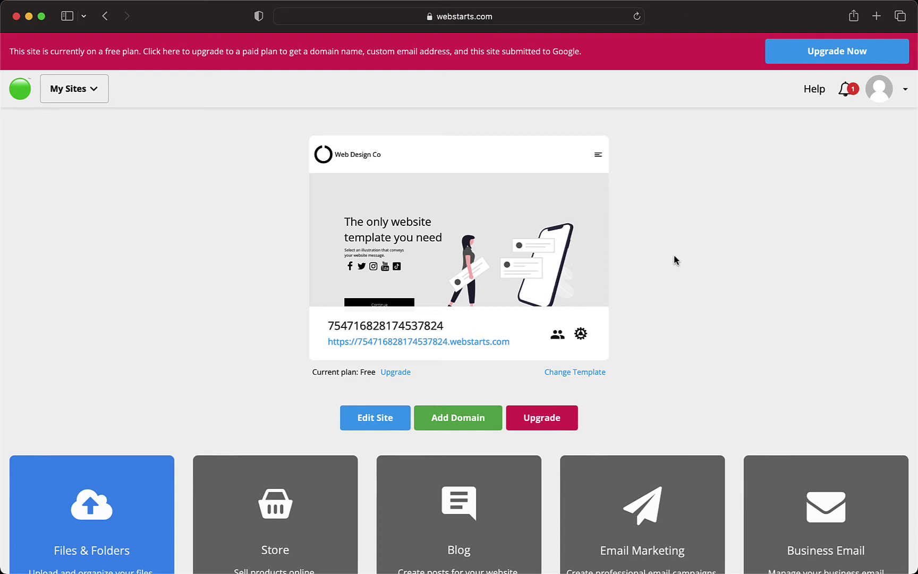
click(907, 90)
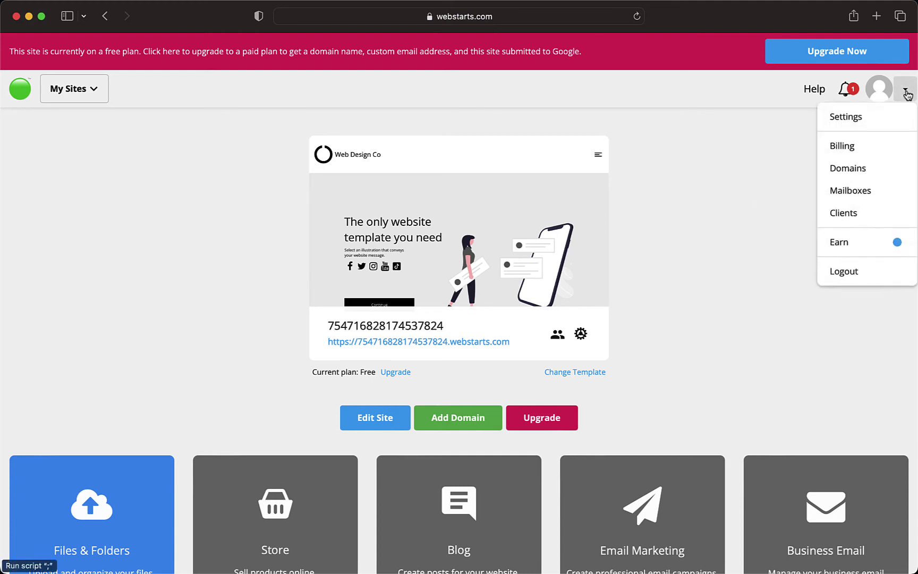
click(861, 123)
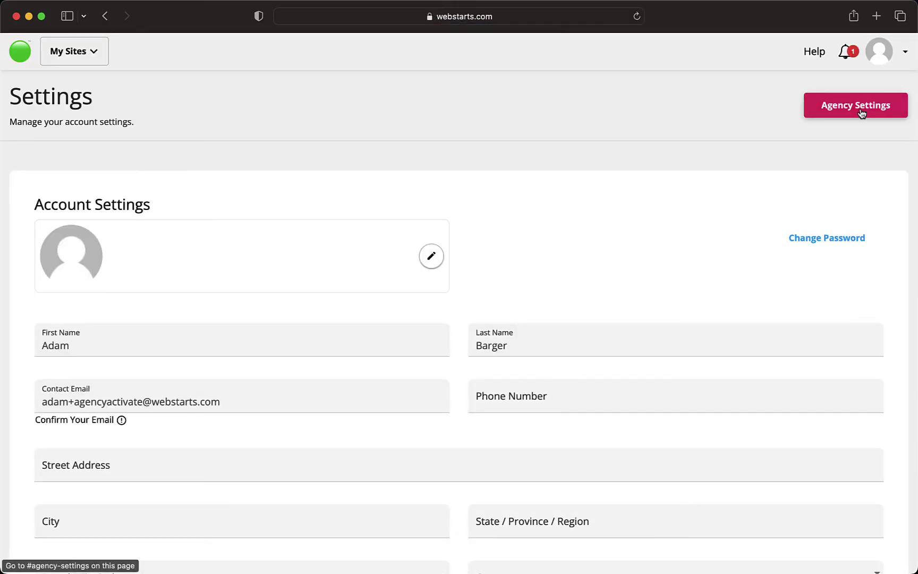
Activate Agency Features in Agency Settings and acknowledge the success message.
click(863, 110)
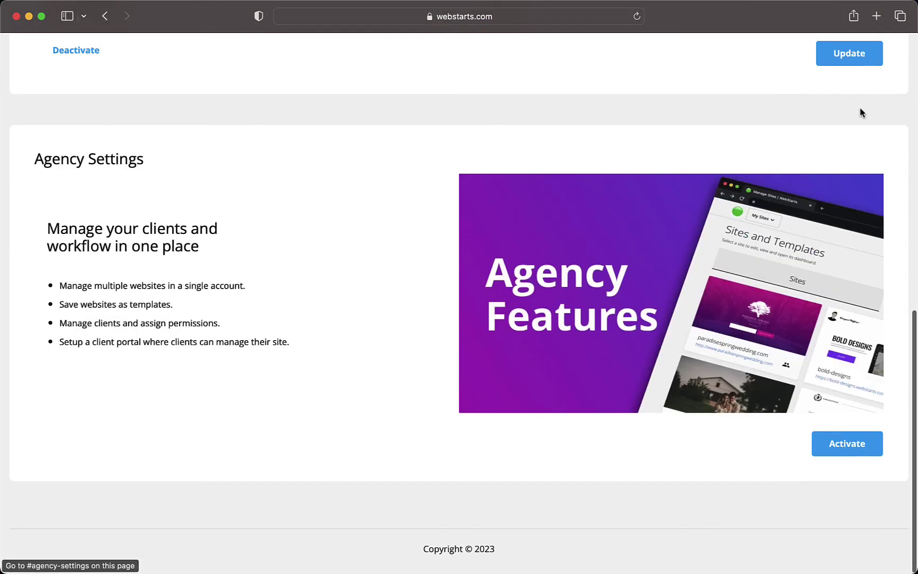
click(848, 448)
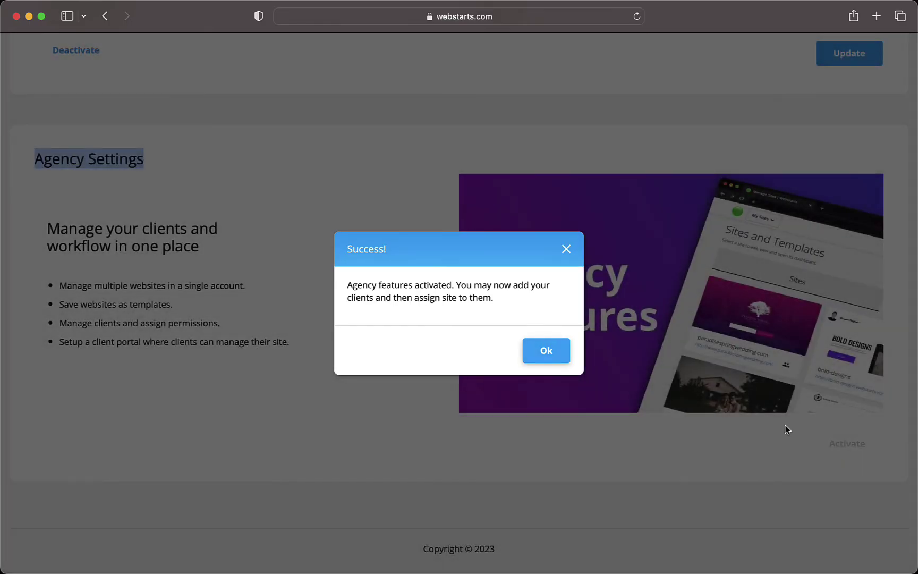
click(547, 350)
text(My Web De)
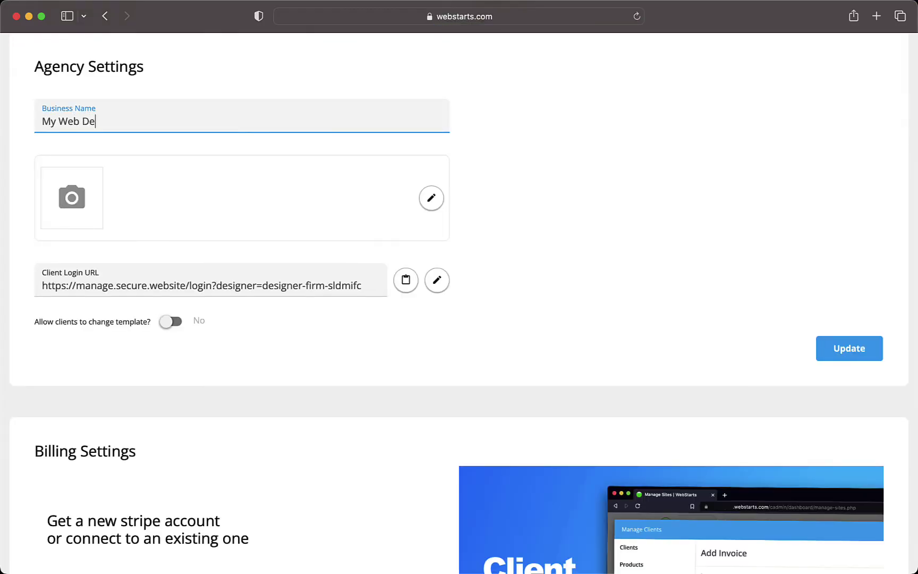
text(sign Agenc)
text(y)
Add an agency logo, rename the client login URL to my-web-design-company, and verify it.
click(428, 203)
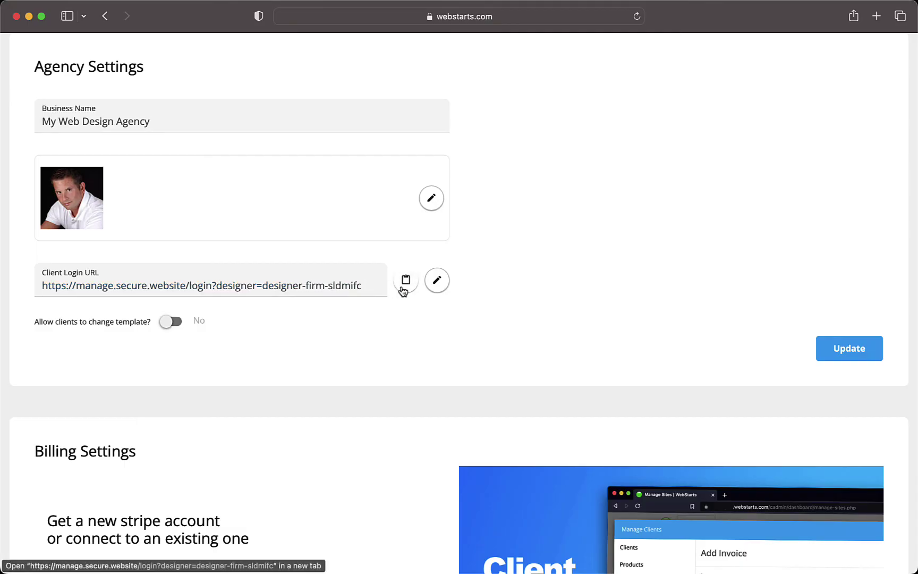
click(436, 280)
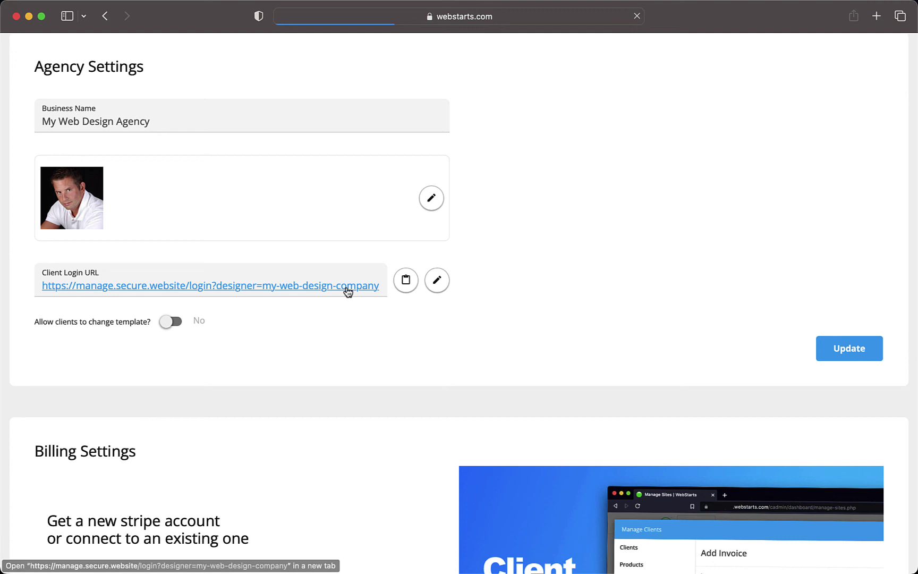
click(348, 289)
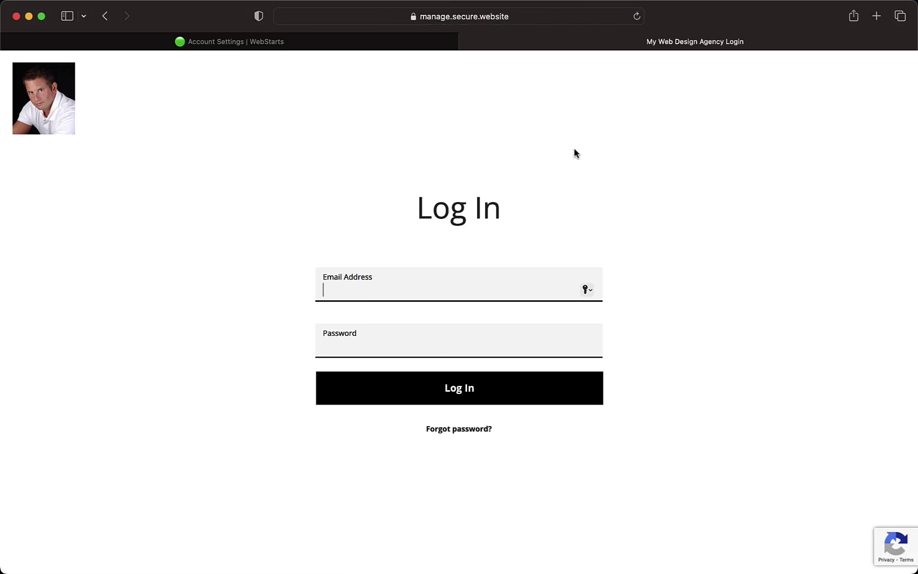
click(467, 42)
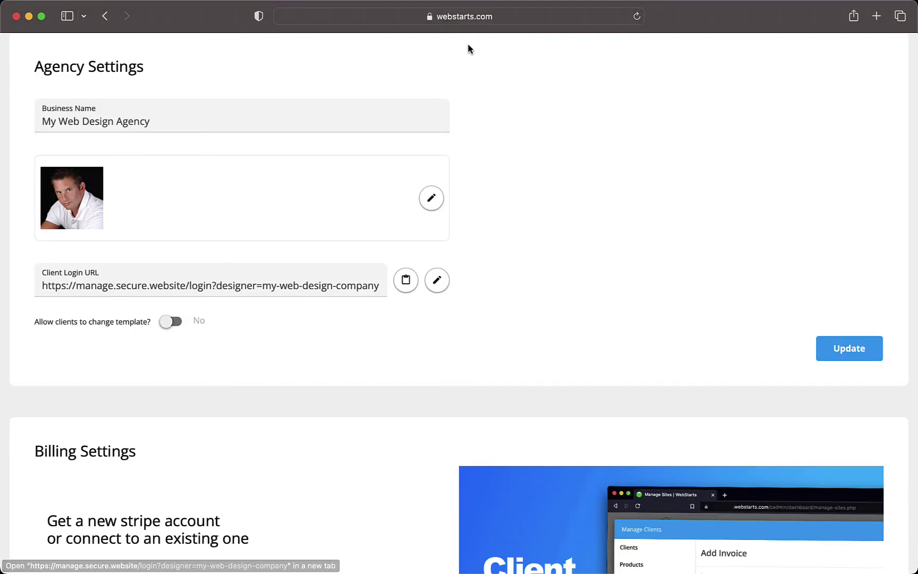
scroll(535, 250, down, 5)
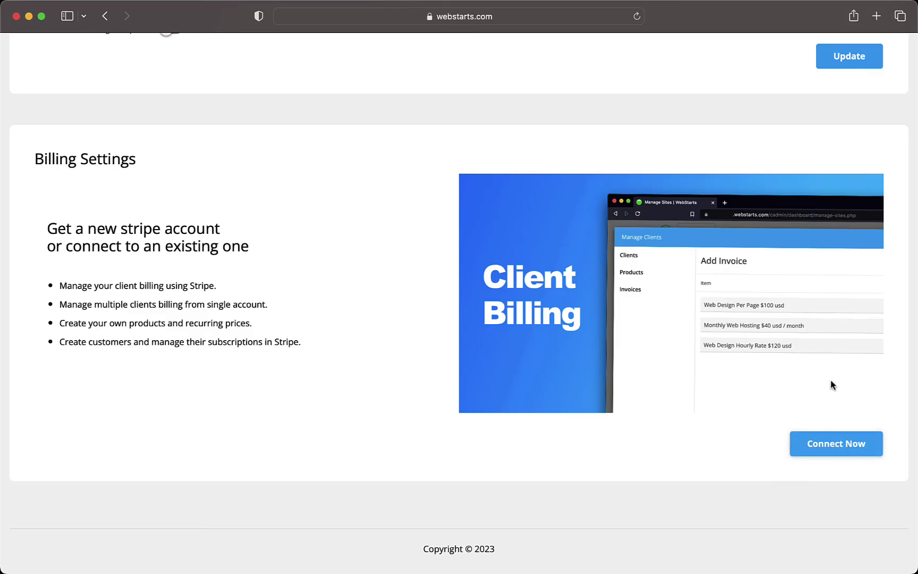
scroll(831, 374, up, 1)
scroll(717, 345, down, 1)
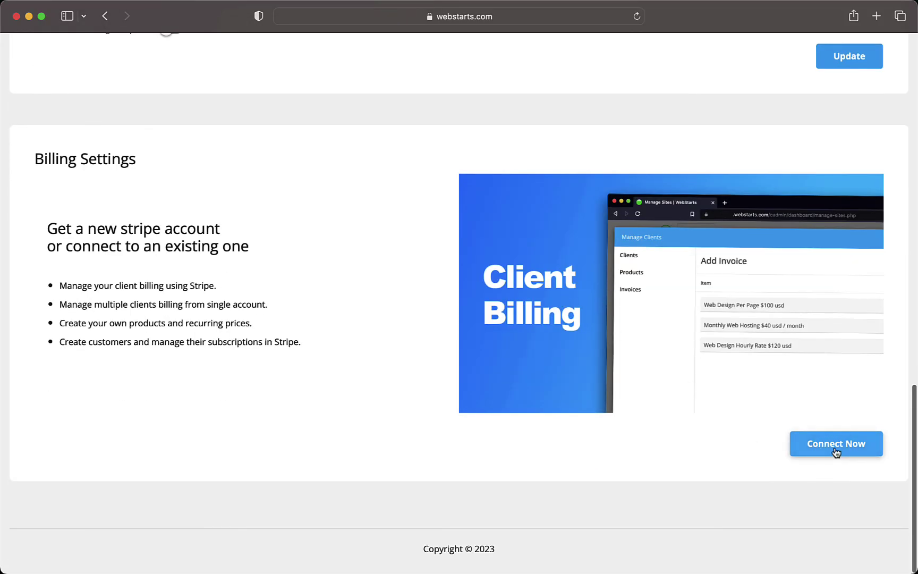